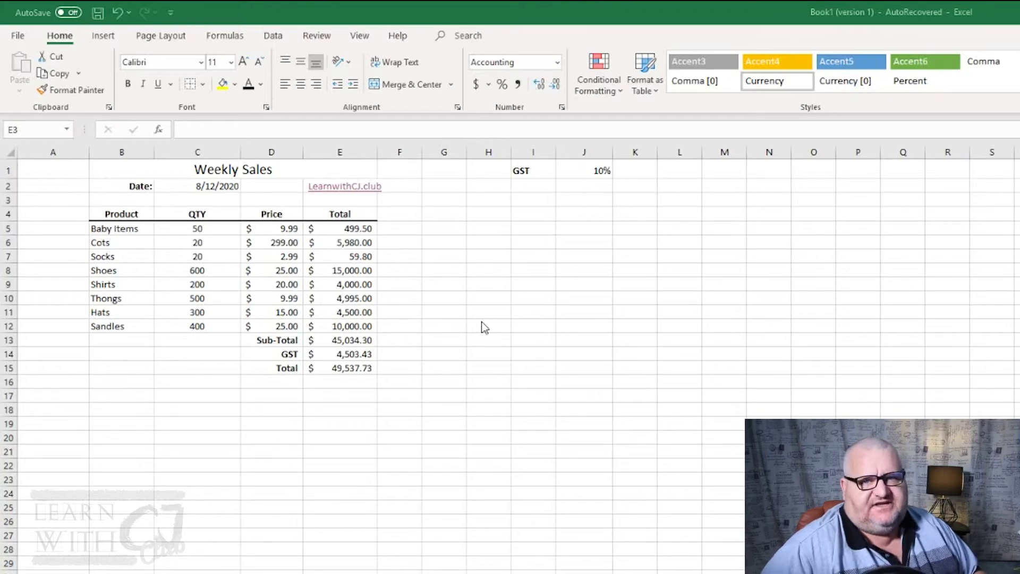
Step: Italicize the whole Weekly Sales title in B1, then remove the italics again
drag(337, 169, 237, 165)
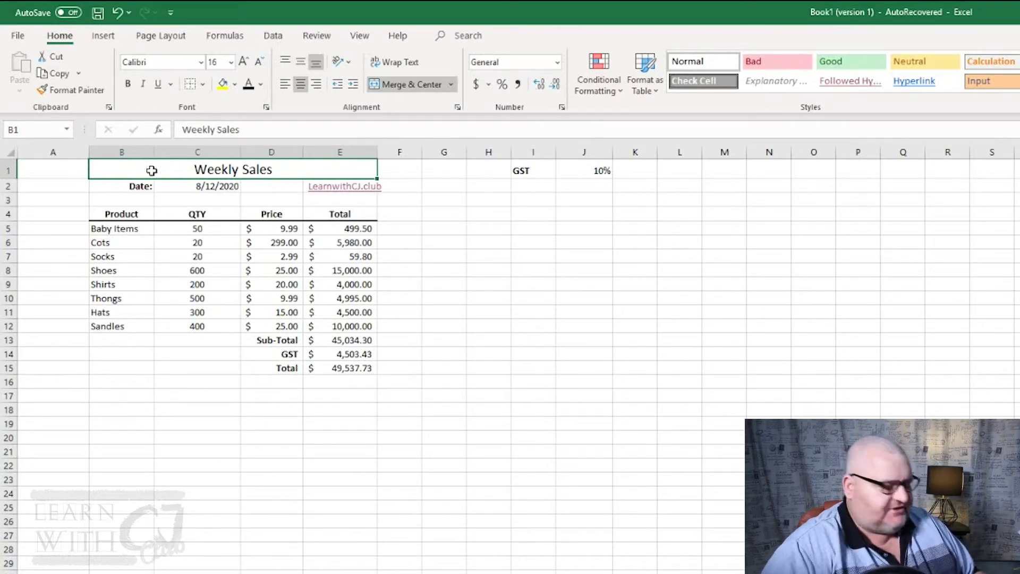
key(ctrl+i)
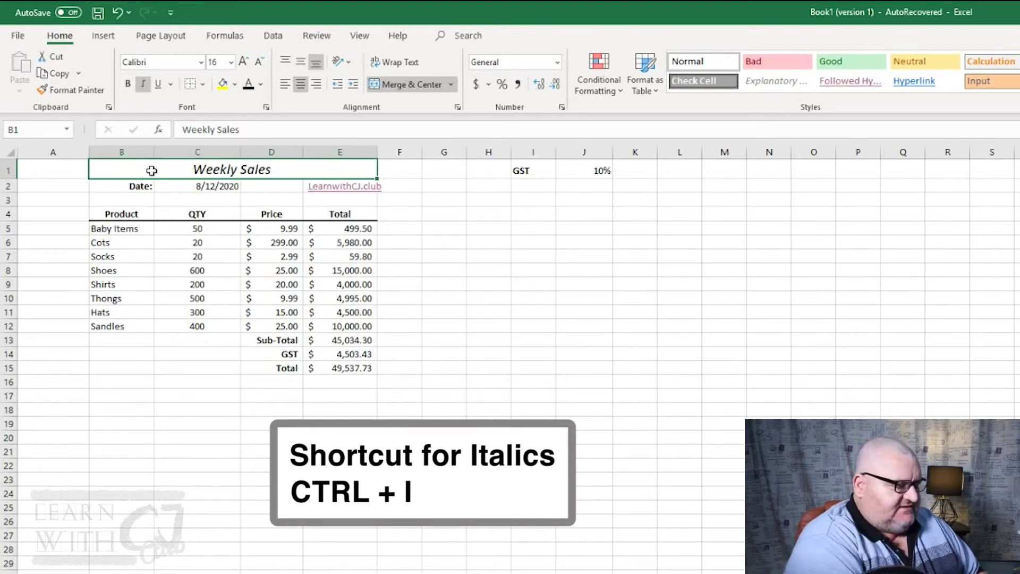
key(ctrl+i)
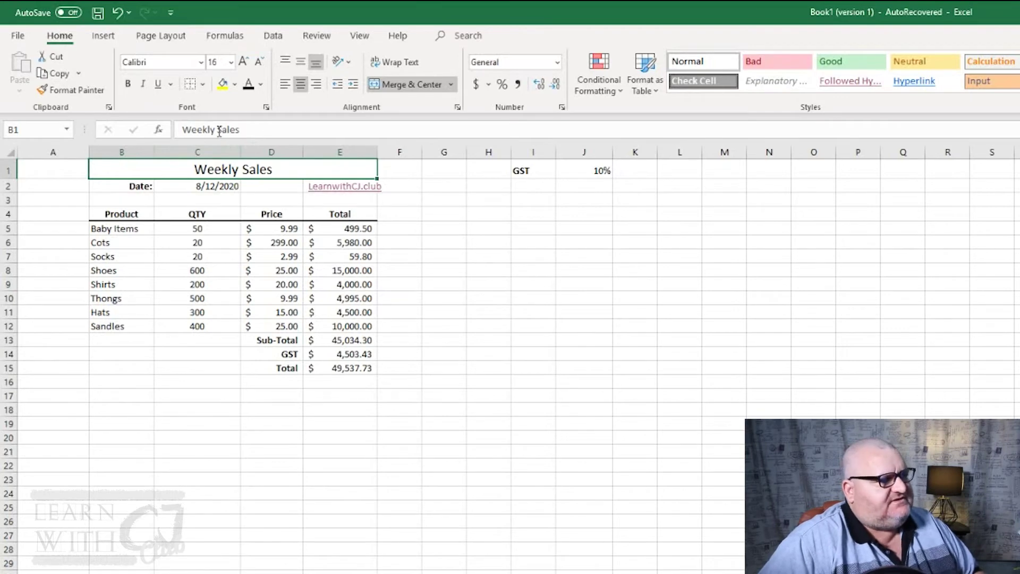
Step: Select just 'Weekly' in the formula bar and italicize it
drag(213, 128, 175, 128)
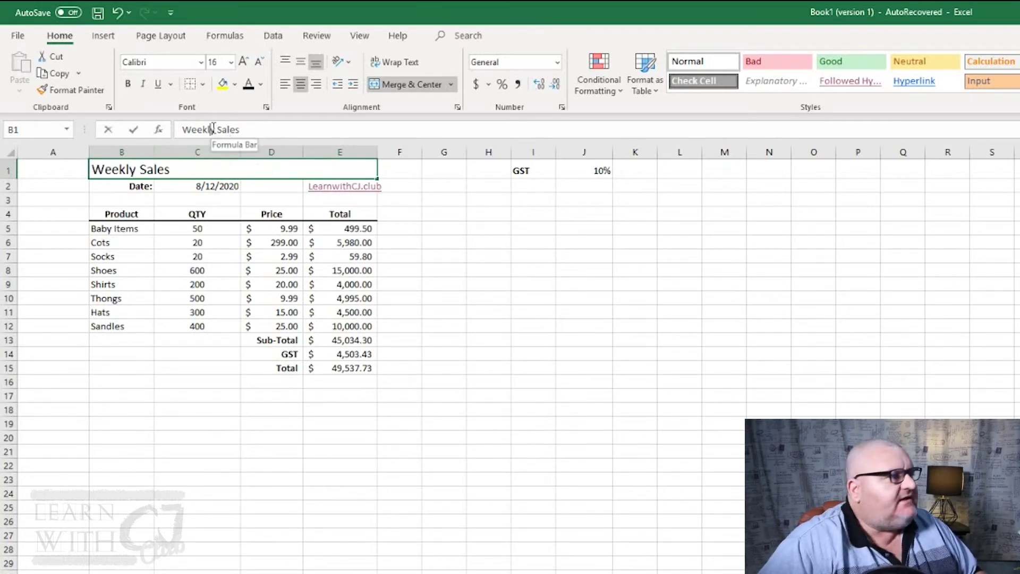
click(219, 129)
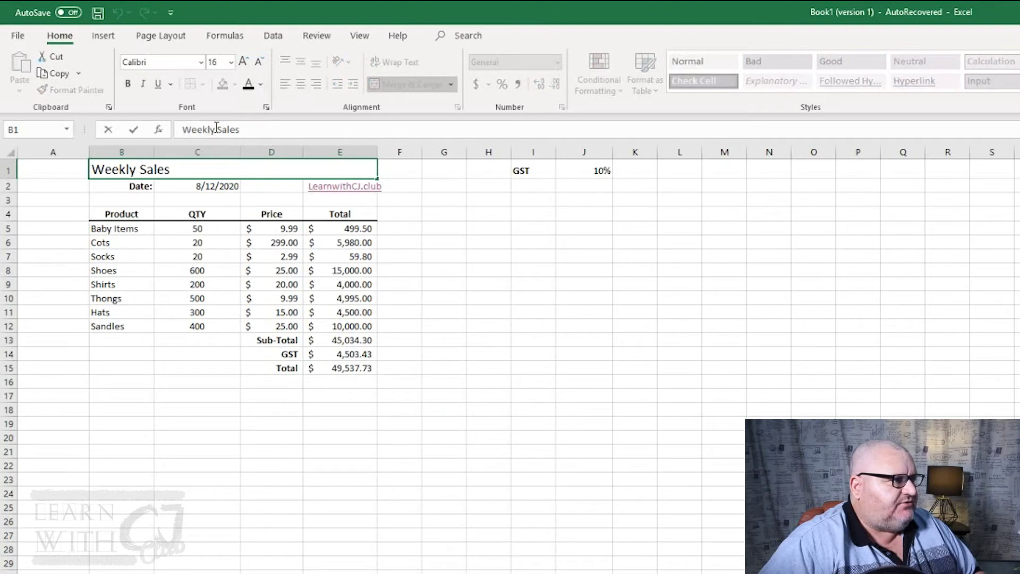
drag(215, 130, 181, 130)
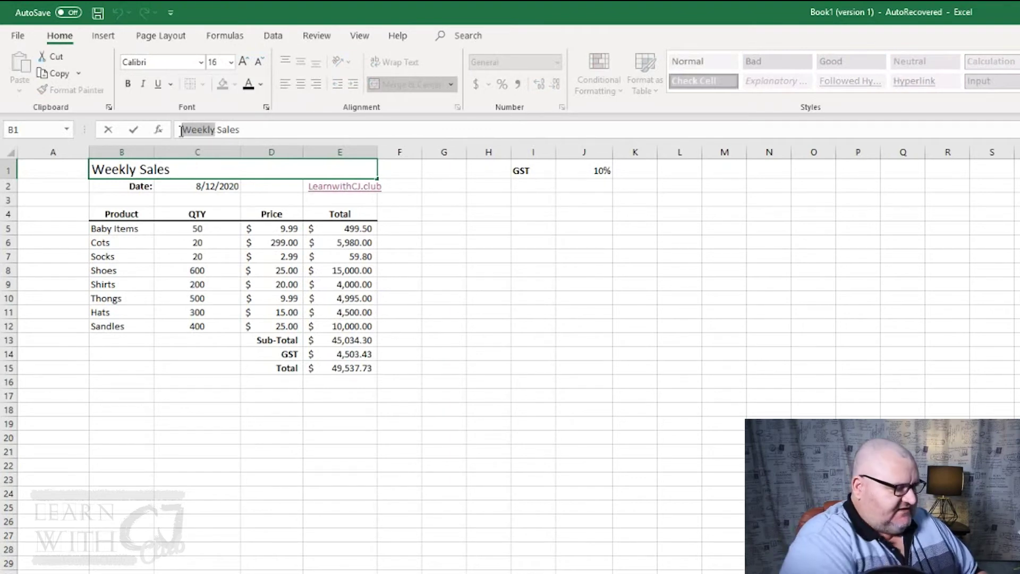
key(ctrl+i)
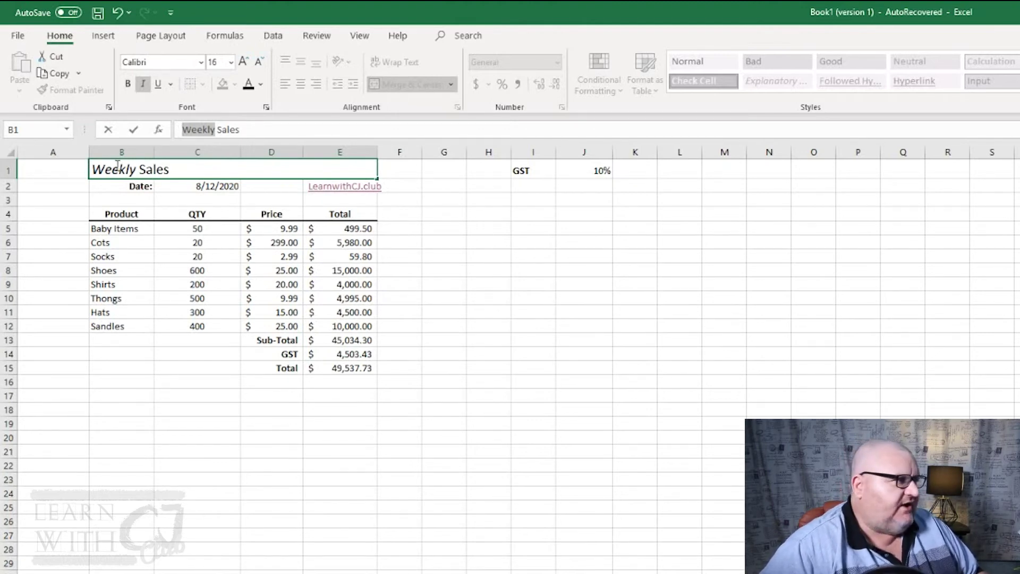
click(138, 167)
Step: Select 'Weekly' inside cell B1 and turn its italics off
key(BackSpace)
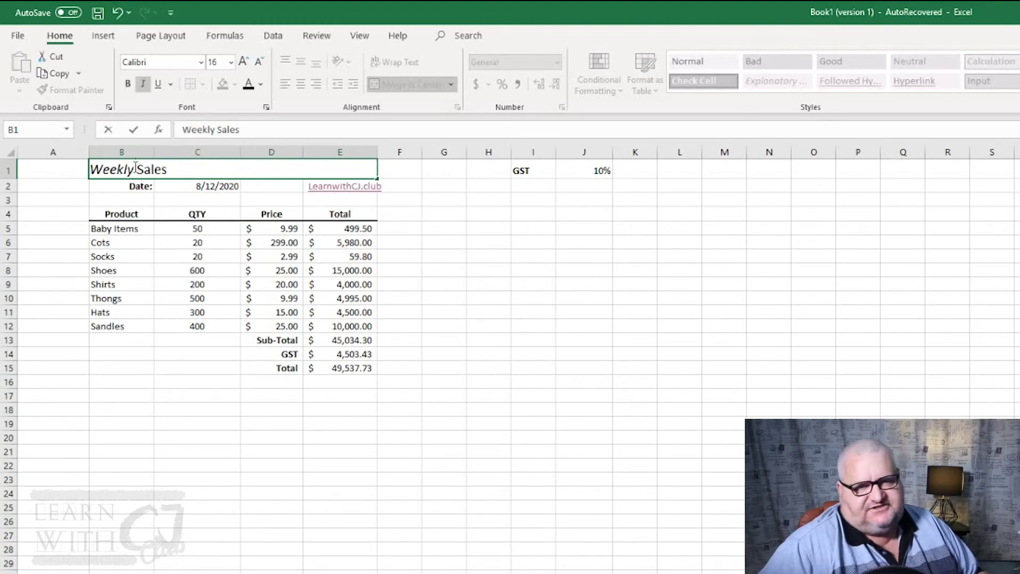
drag(135, 169, 65, 170)
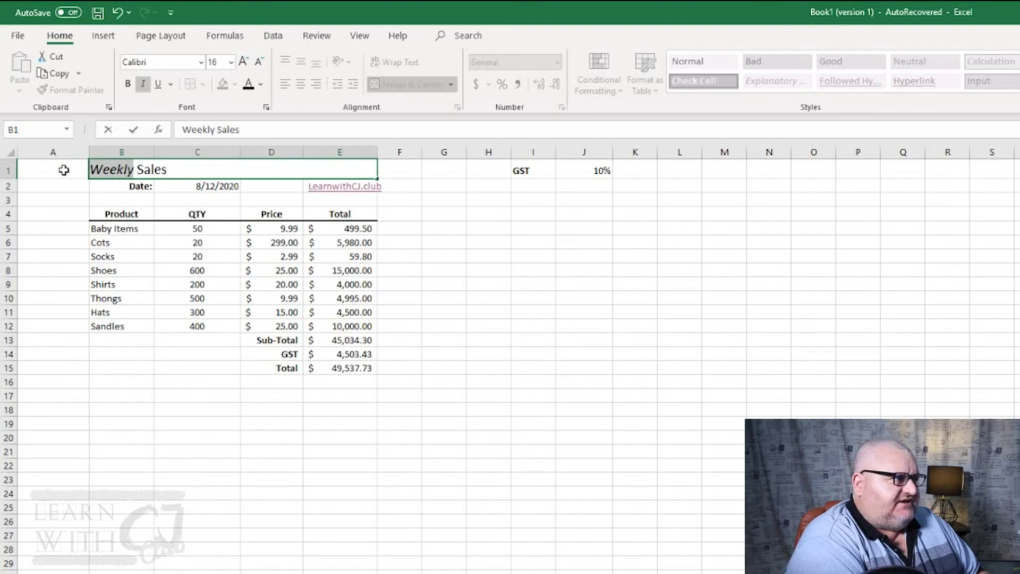
key(ctrl+i)
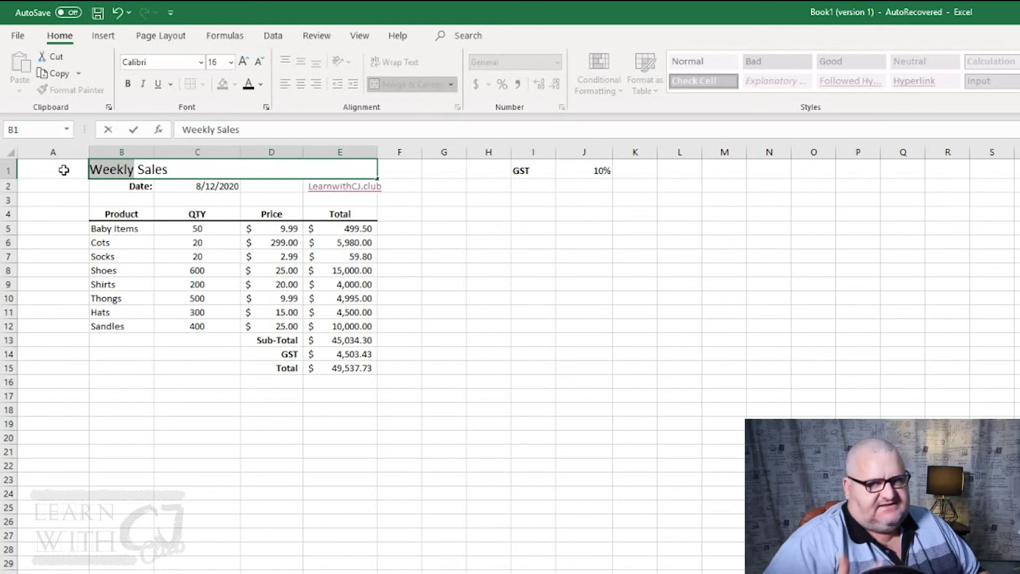